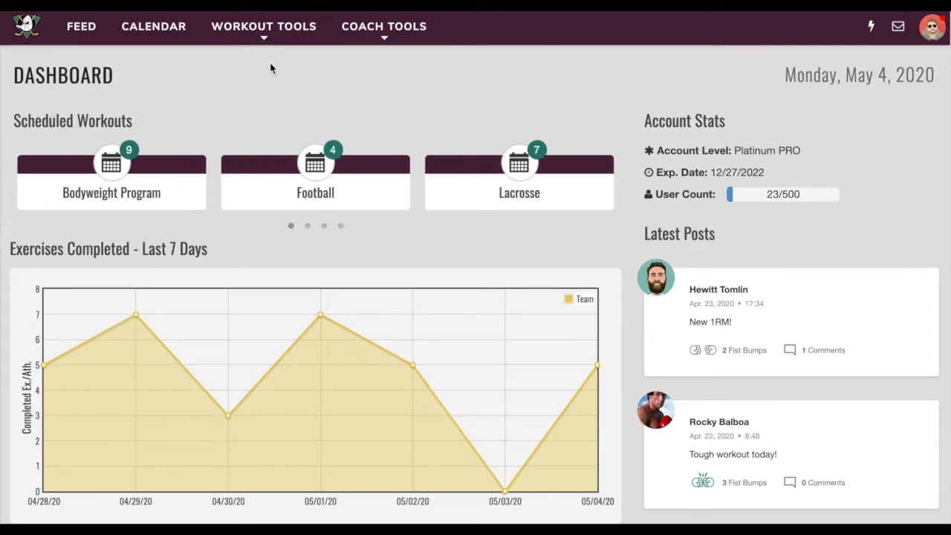
- Open the Leaderboard workout tool and start adding a new board
left_click(260, 33)
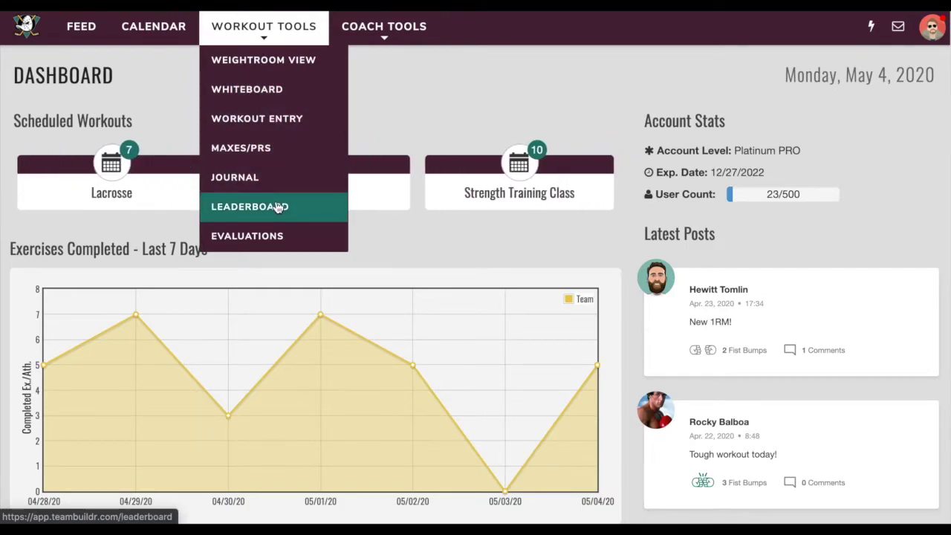
left_click(305, 210)
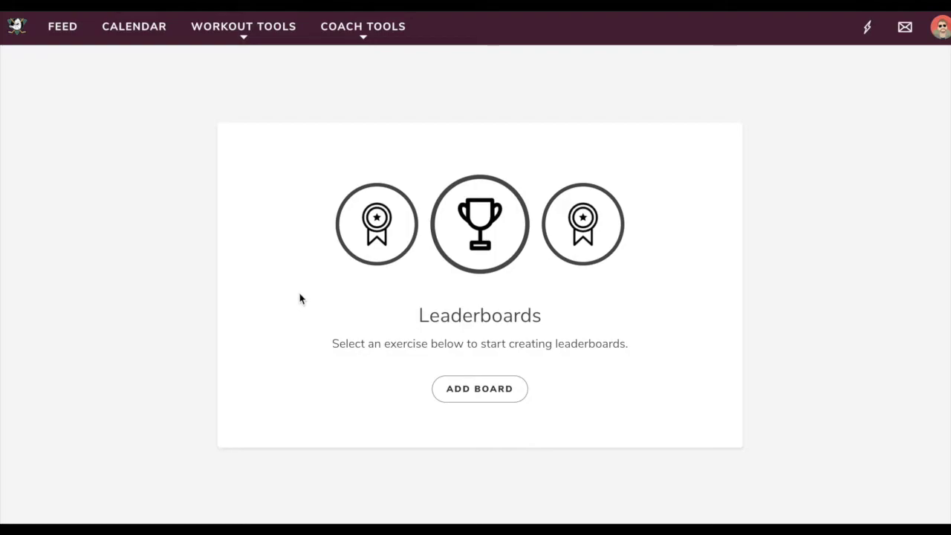
left_click(464, 386)
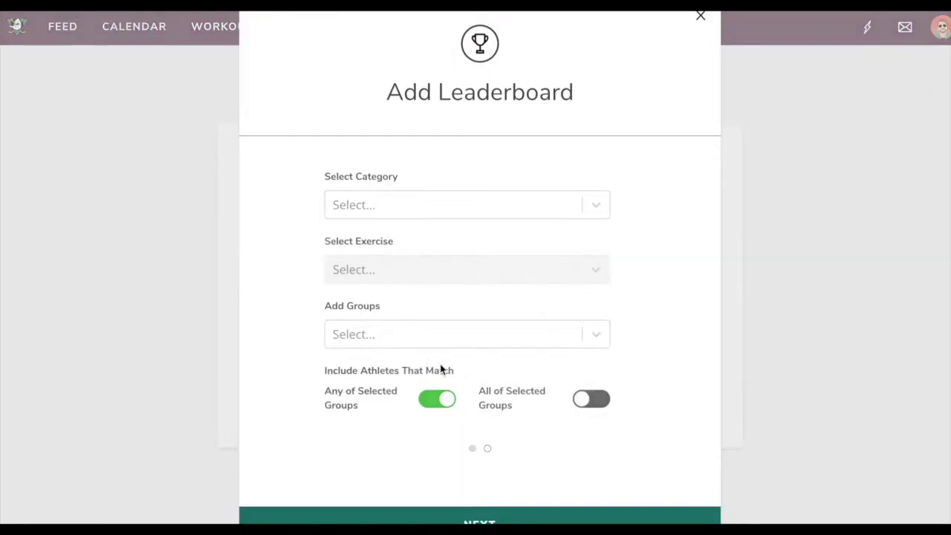
- Set the new leaderboard's category to Lift and its exercise to Barbell Back Squat
left_click(399, 207)
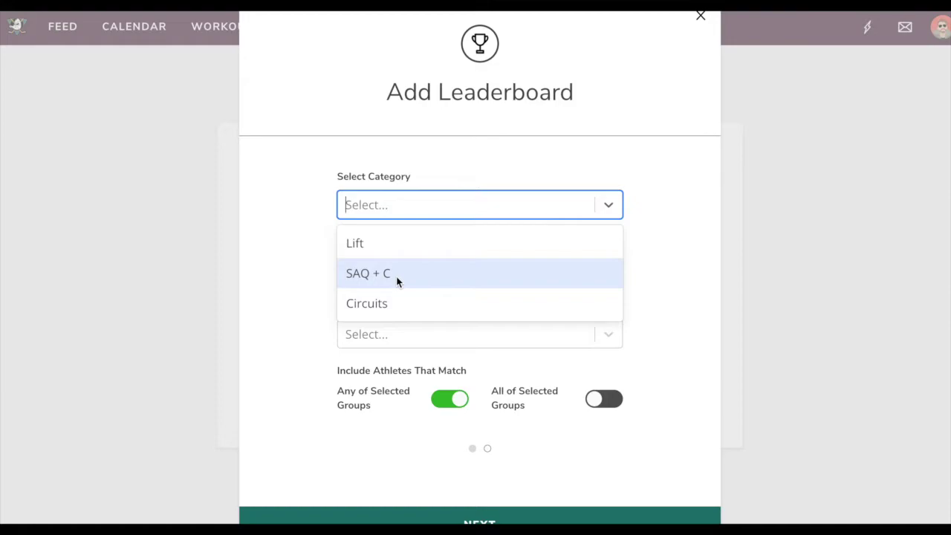
left_click(375, 243)
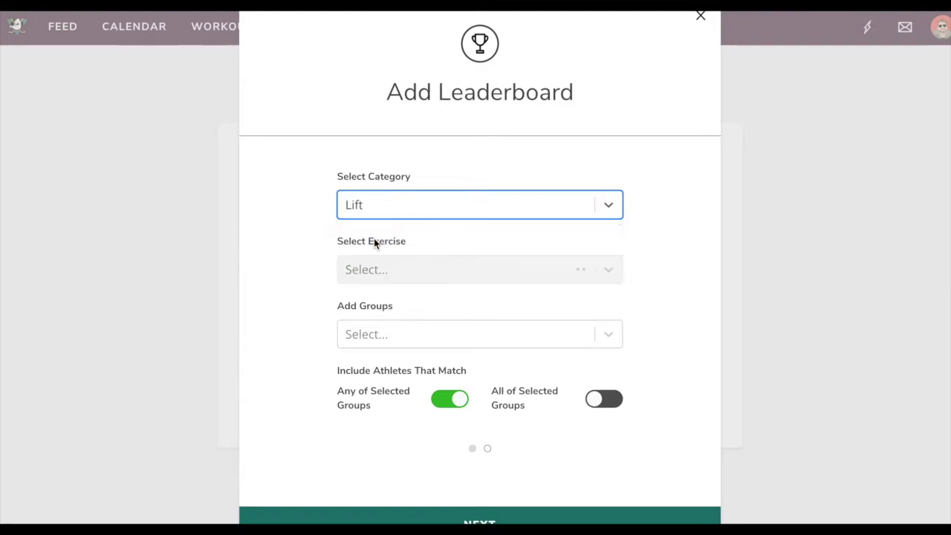
left_click(411, 275)
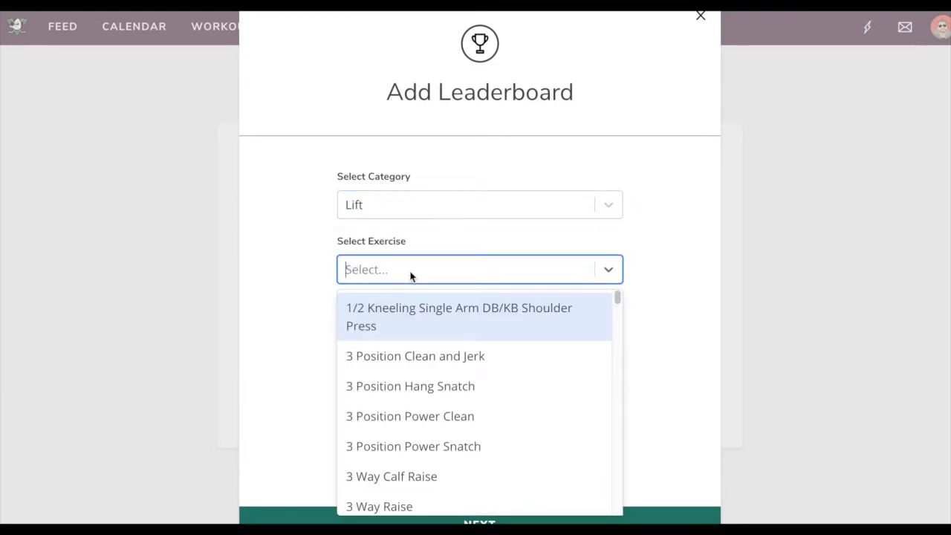
type("barbe")
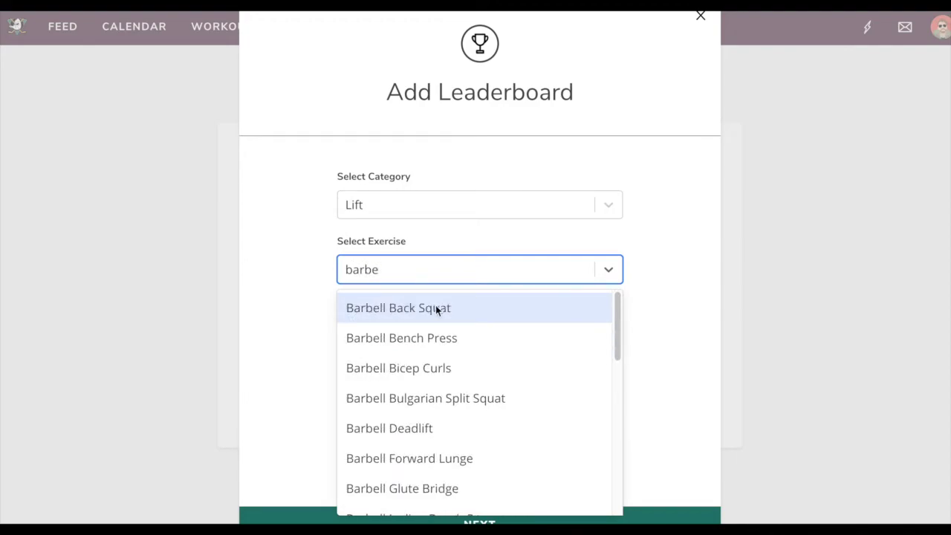
left_click(435, 308)
- Add the Football group with athletes matching any of the selected groups, and continue to the gender and time frame options
left_click(410, 333)
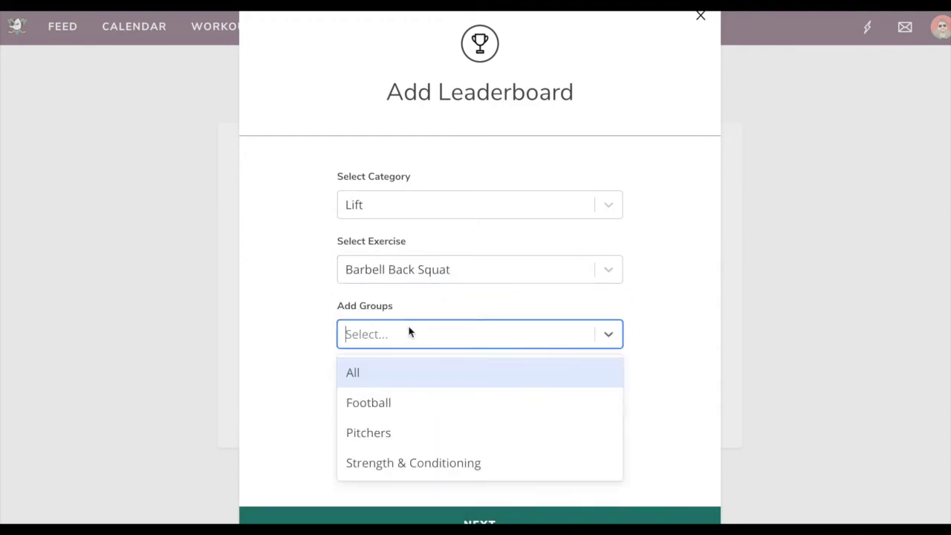
left_click(444, 408)
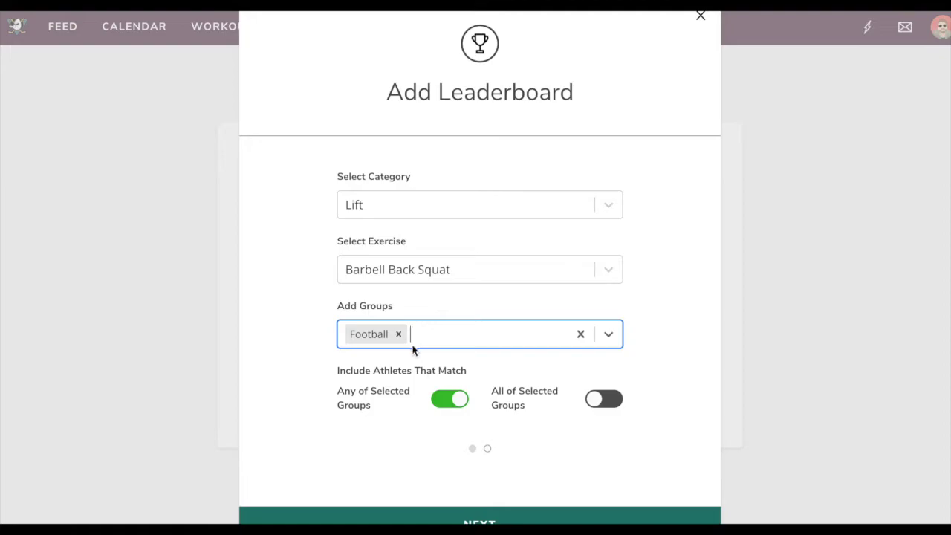
left_click(602, 399)
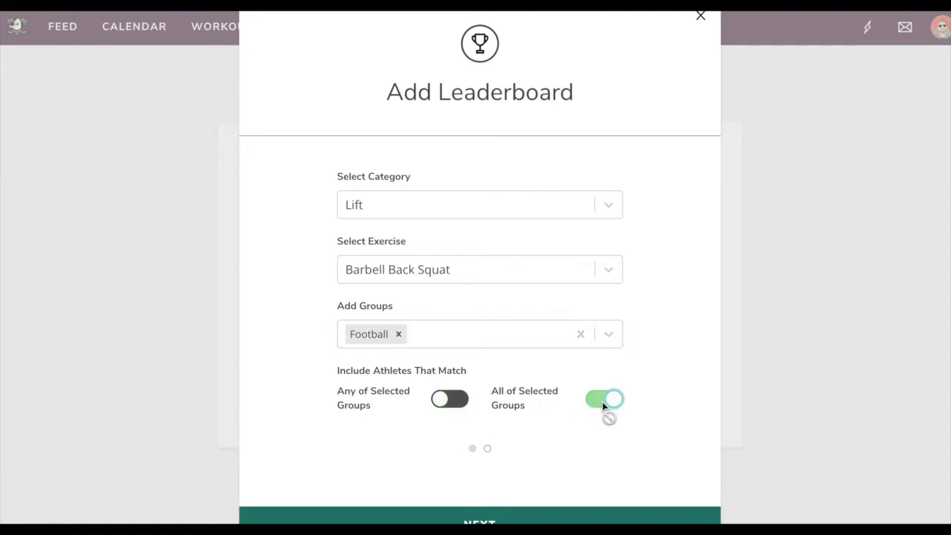
left_click(460, 403)
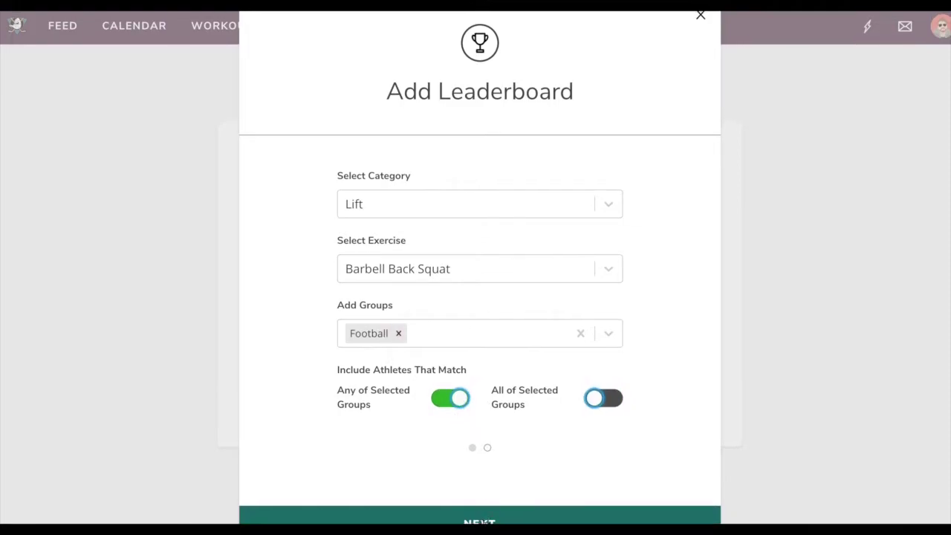
left_click(487, 517)
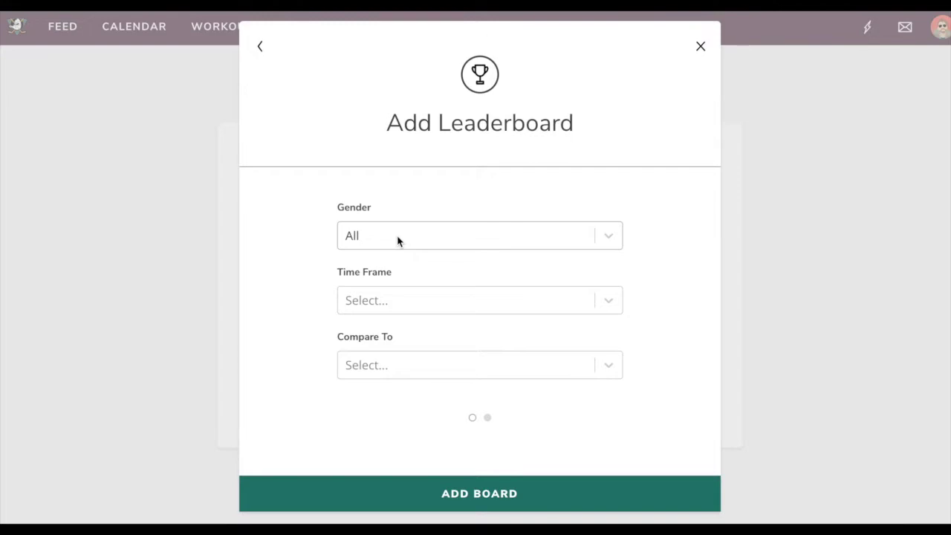
- Try All Time and Last 30 Days as the time frame, checking the Compare To options for each
left_click(401, 302)
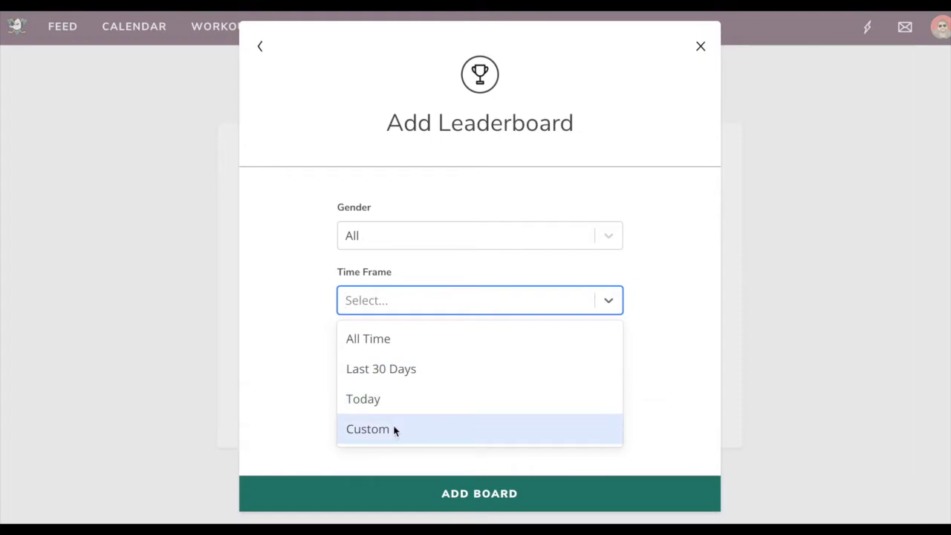
left_click(390, 342)
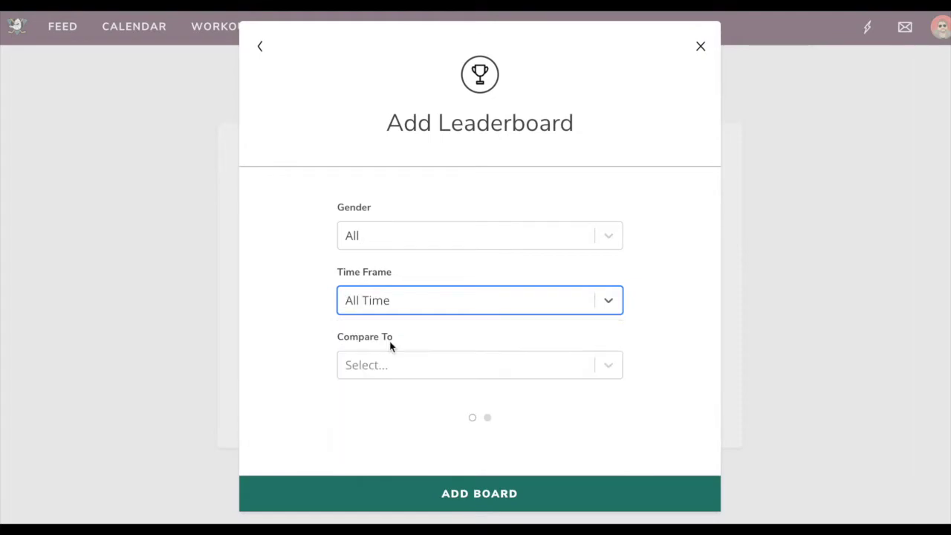
left_click(407, 370)
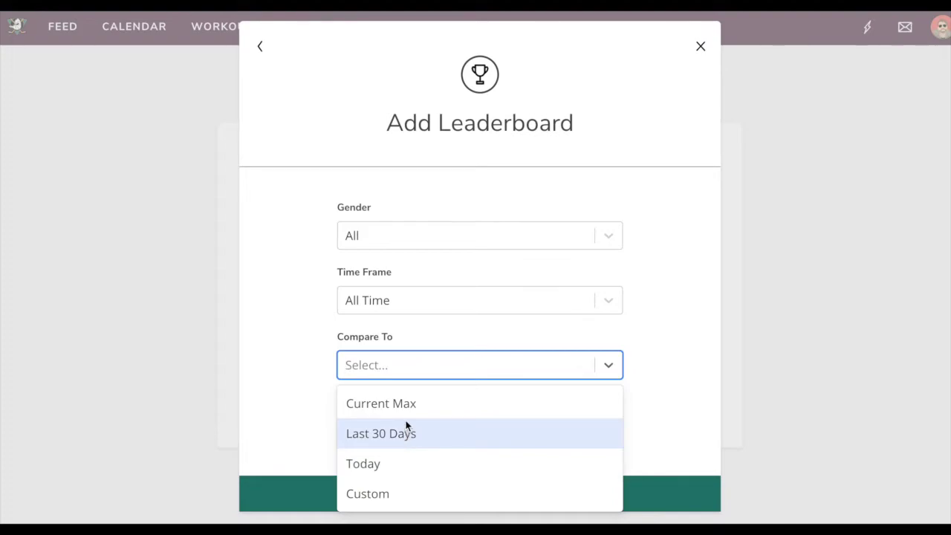
left_click(387, 301)
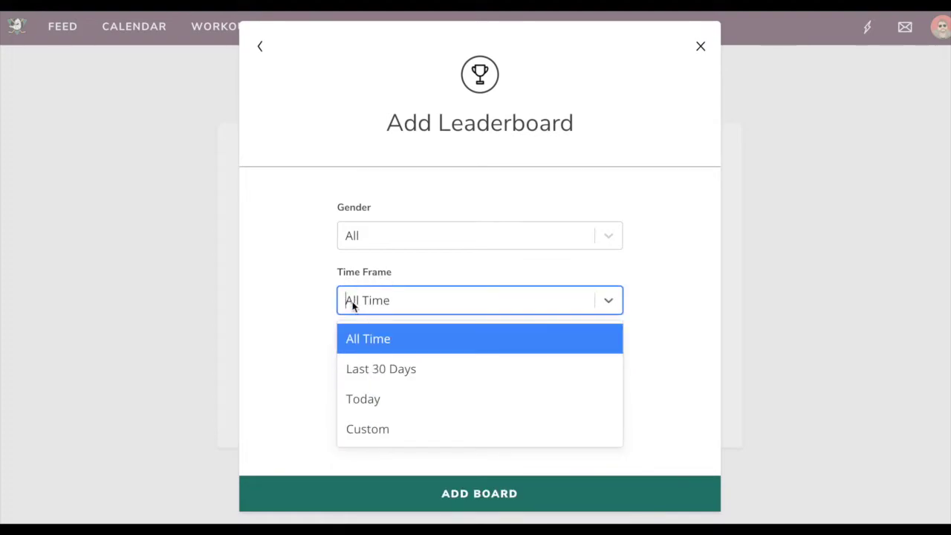
left_click(376, 368)
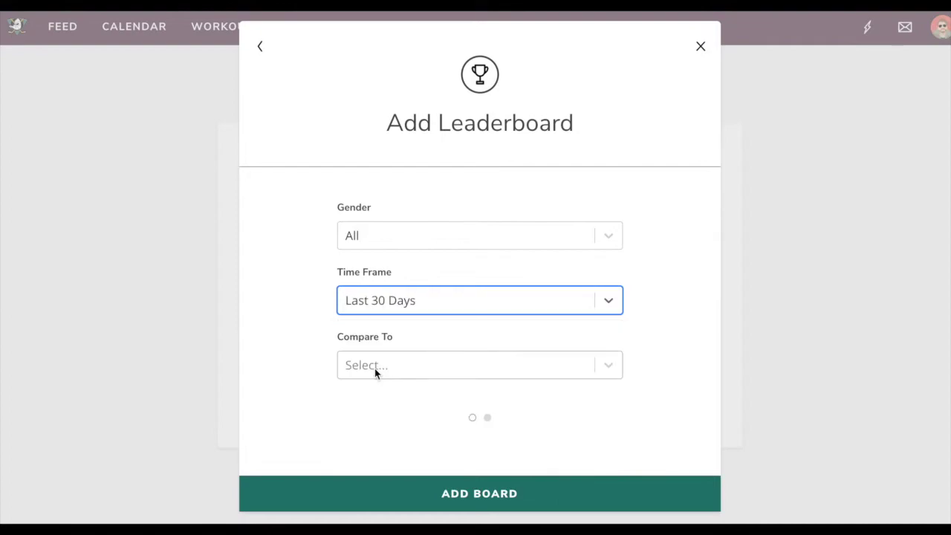
left_click(378, 365)
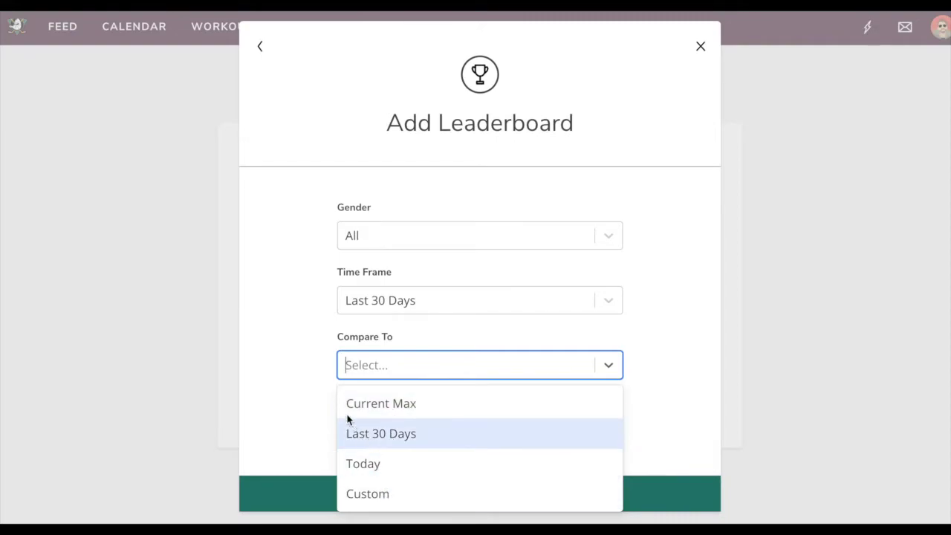
left_click(385, 331)
- Set the time frame to All Time and add the Barbell Back Squat board
left_click(392, 303)
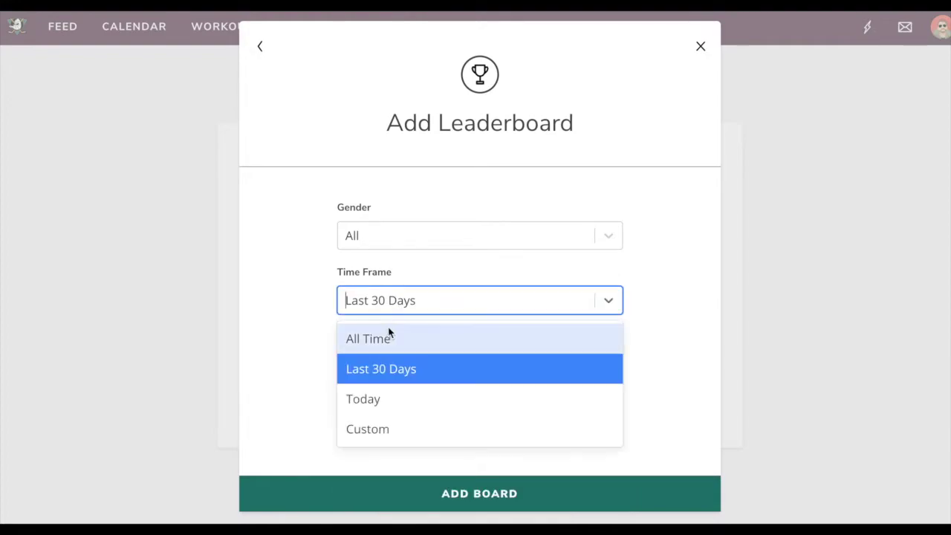
left_click(388, 336)
left_click(475, 490)
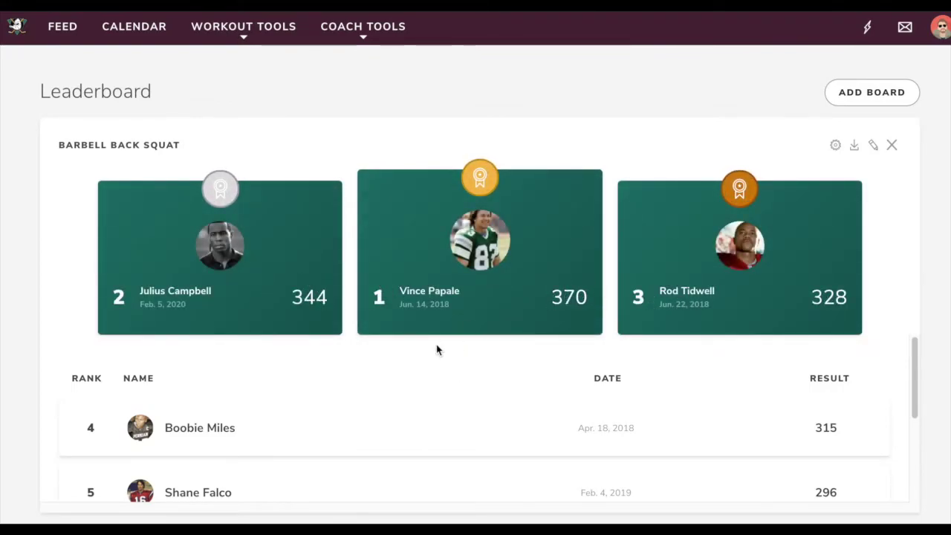
- View the Barbell Back Squat board's edit form and its CSV export dialog, closing each without changes
left_click(873, 147)
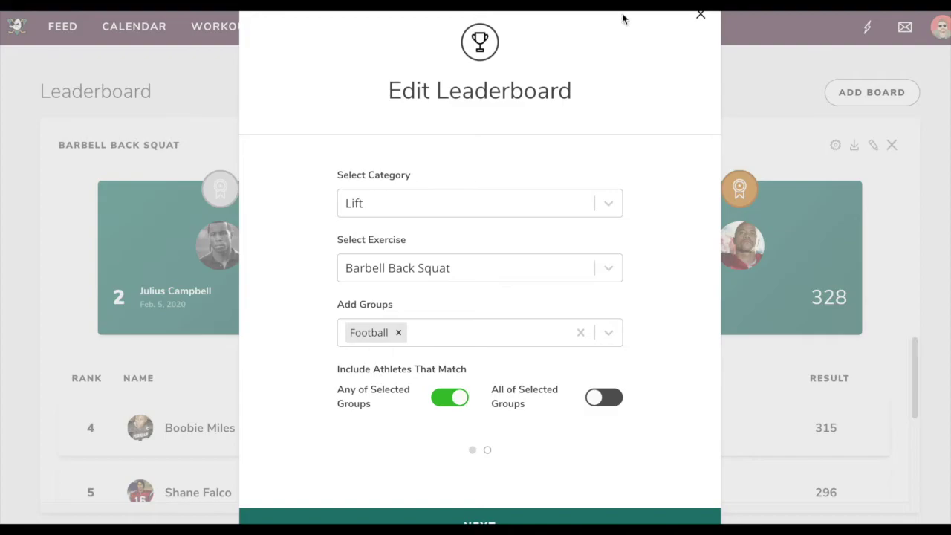
left_click(699, 17)
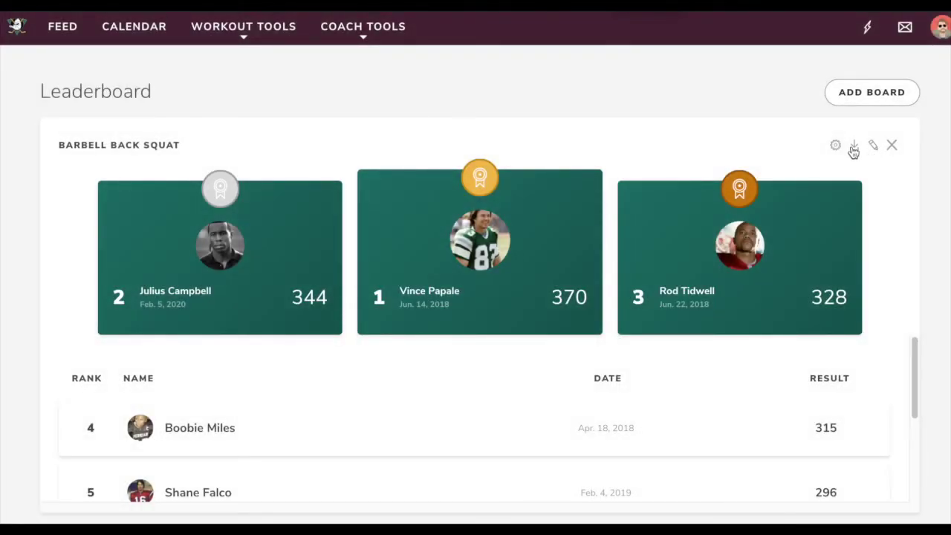
left_click(855, 147)
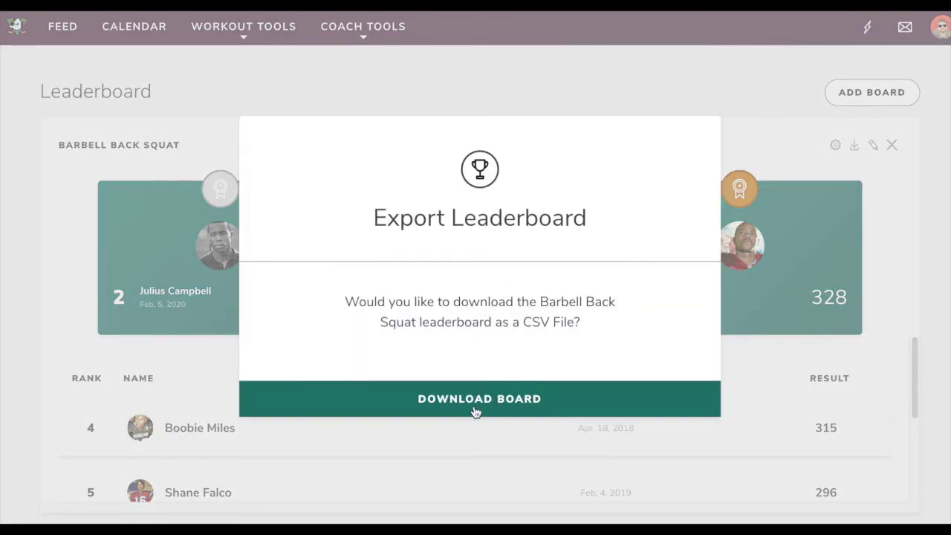
left_click(659, 104)
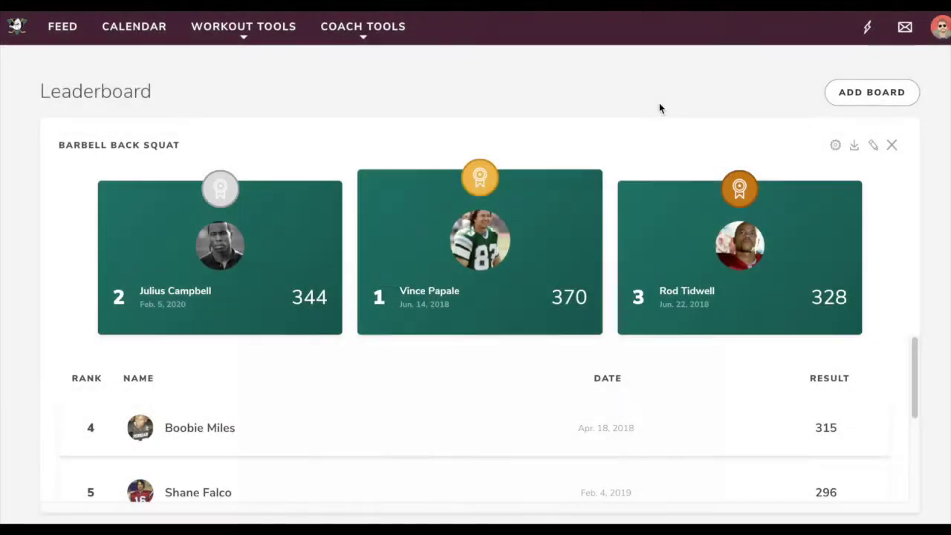
- Turn on automatic scrolling and automatic reloading for the leaderboard, with One Minute before each reload
left_click(834, 146)
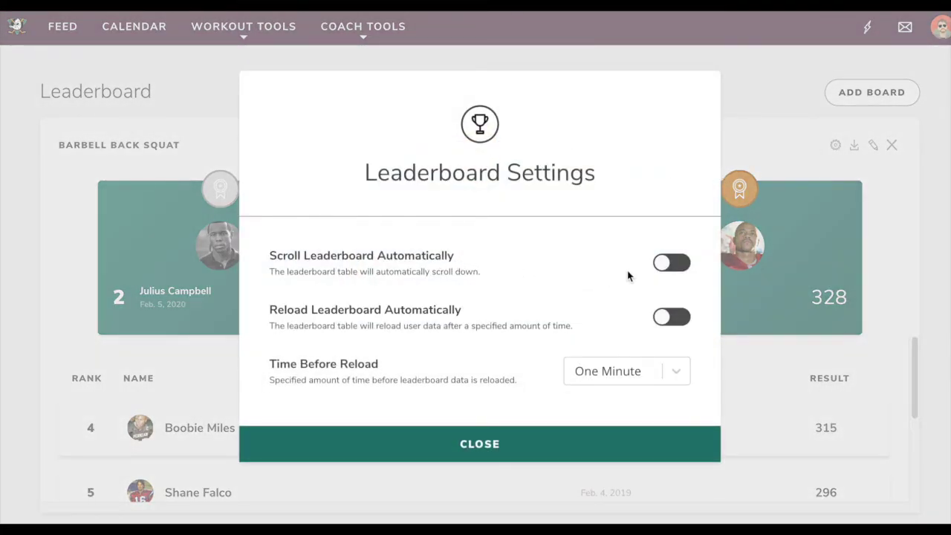
left_click(672, 266)
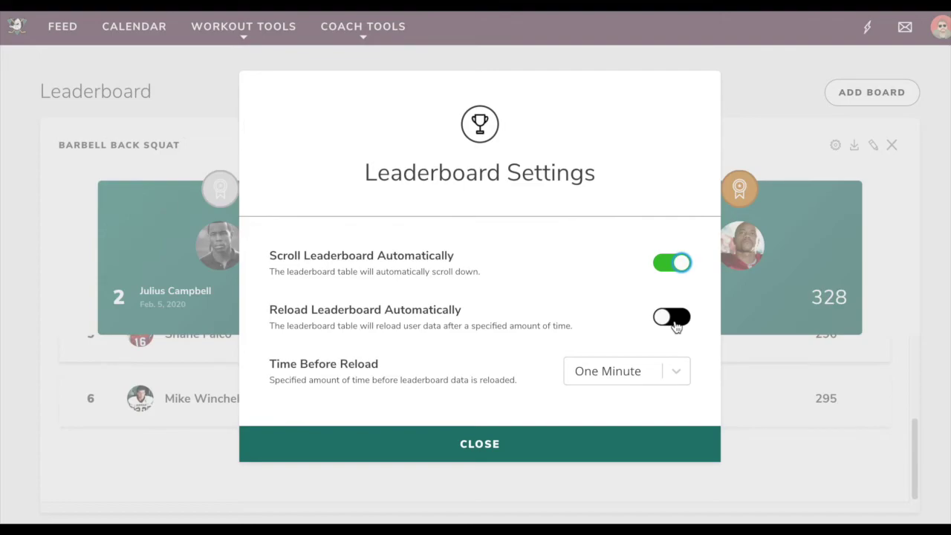
left_click(675, 324)
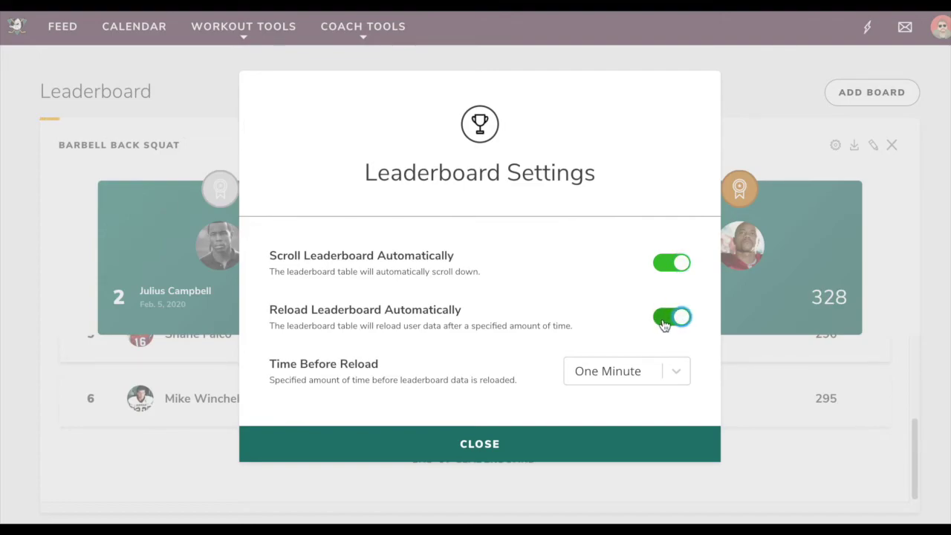
left_click(678, 373)
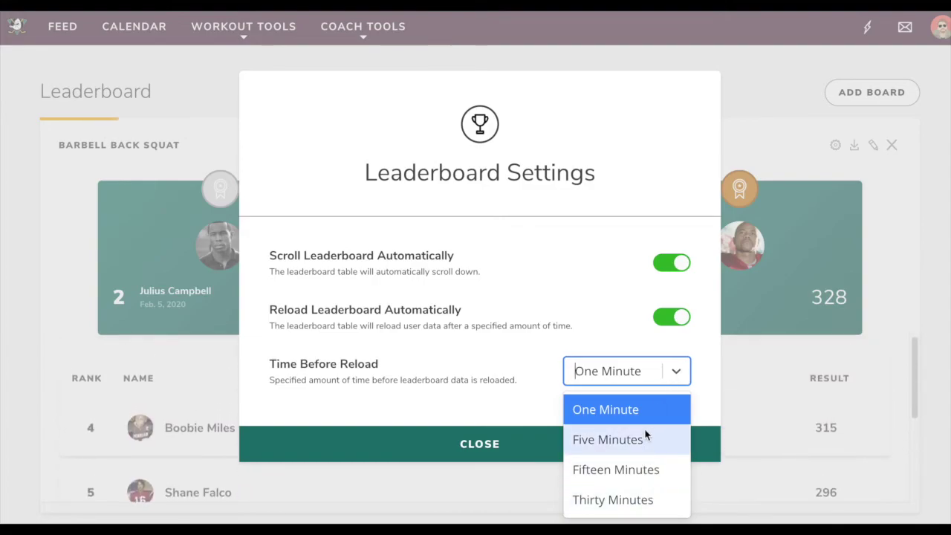
left_click(576, 402)
left_click(496, 444)
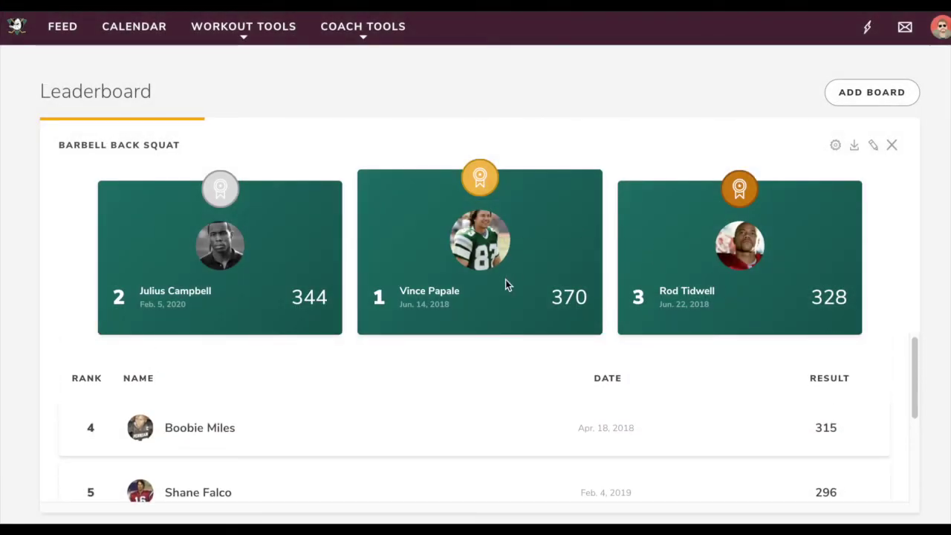
- Start another leaderboard with the category Lift and the exercise Barbell Bench Press
left_click(851, 97)
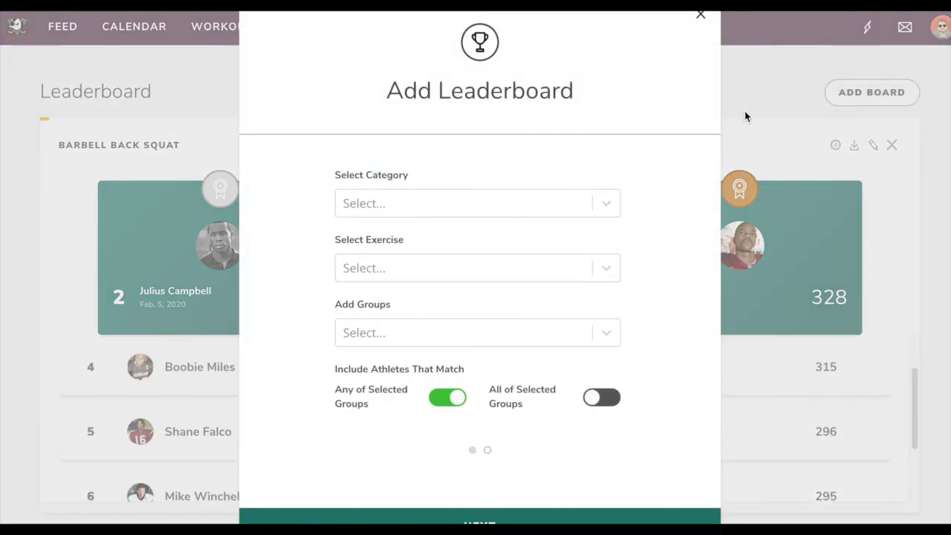
left_click(438, 204)
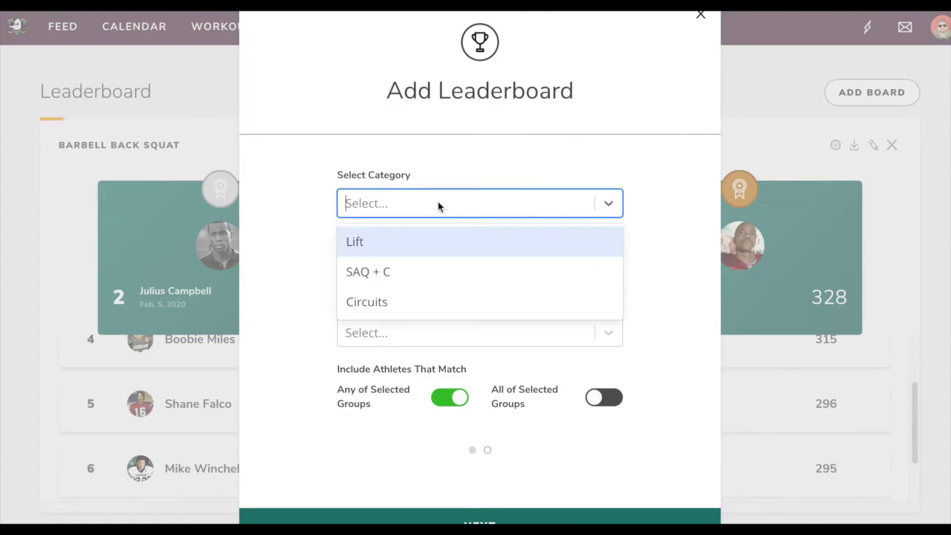
left_click(392, 239)
left_click(402, 268)
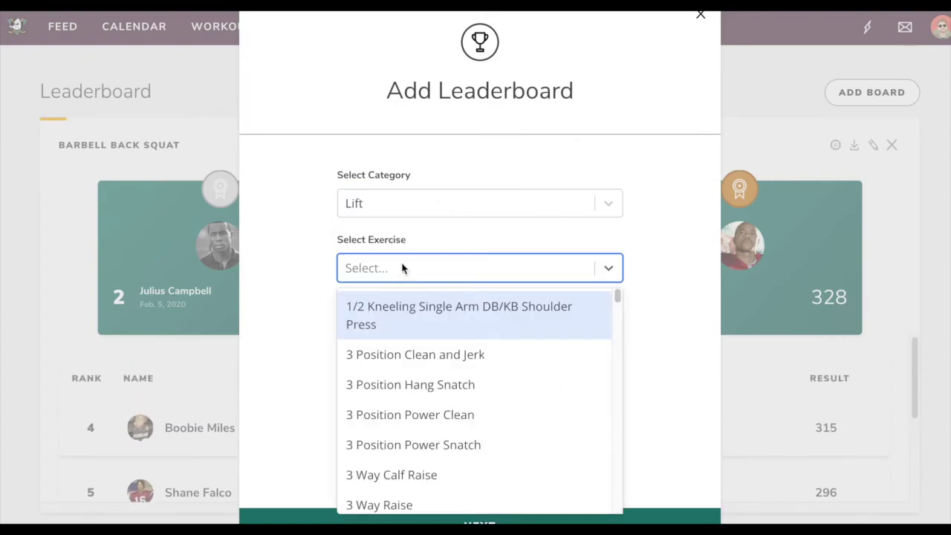
type("barbell")
scroll(402, 268, "down", 1)
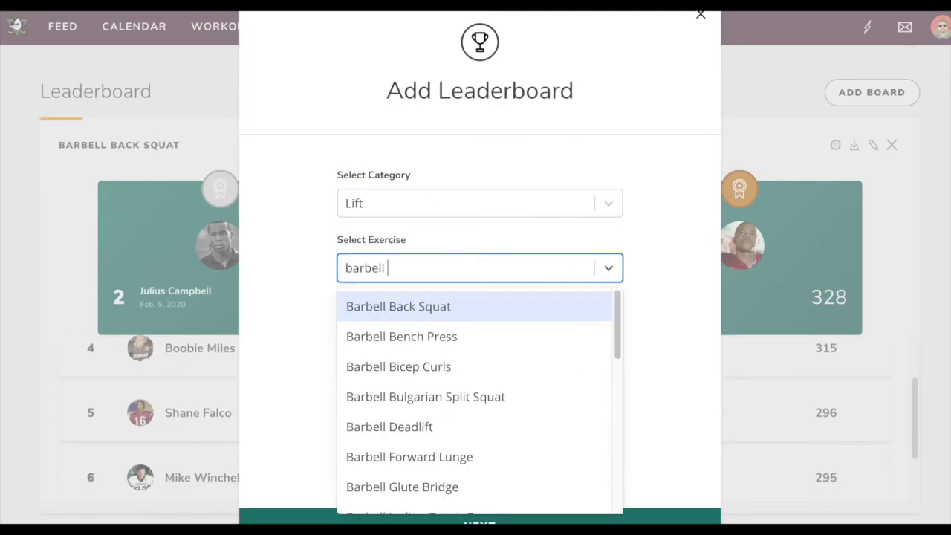
left_click(409, 327)
- Add the All group to the bench press leaderboard and continue to its time frame options
left_click(405, 331)
left_click(380, 369)
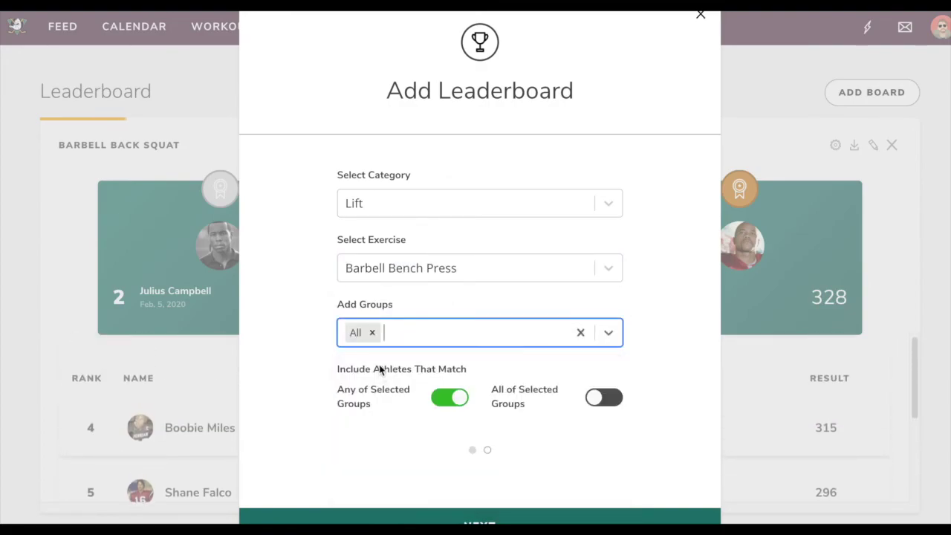
scroll(490, 518, "down", 1)
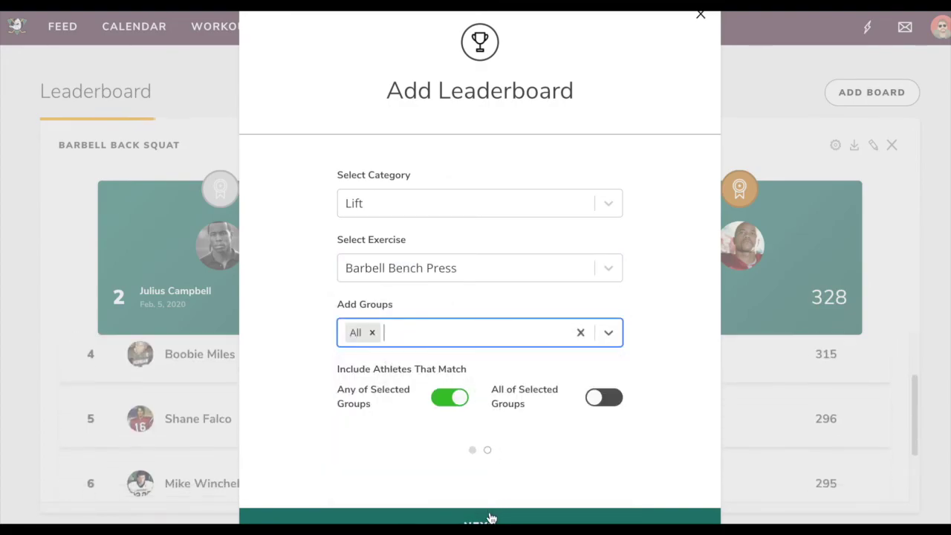
left_click(490, 518)
- Set the bench press leaderboard's time frame to All Time and add the board
scroll(420, 282, "up", 1)
left_click(409, 303)
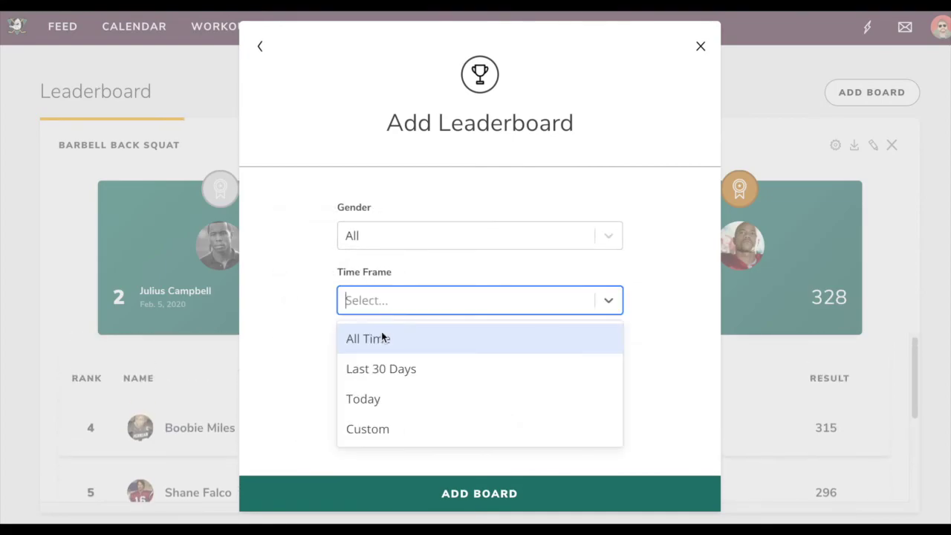
left_click(382, 338)
left_click(488, 494)
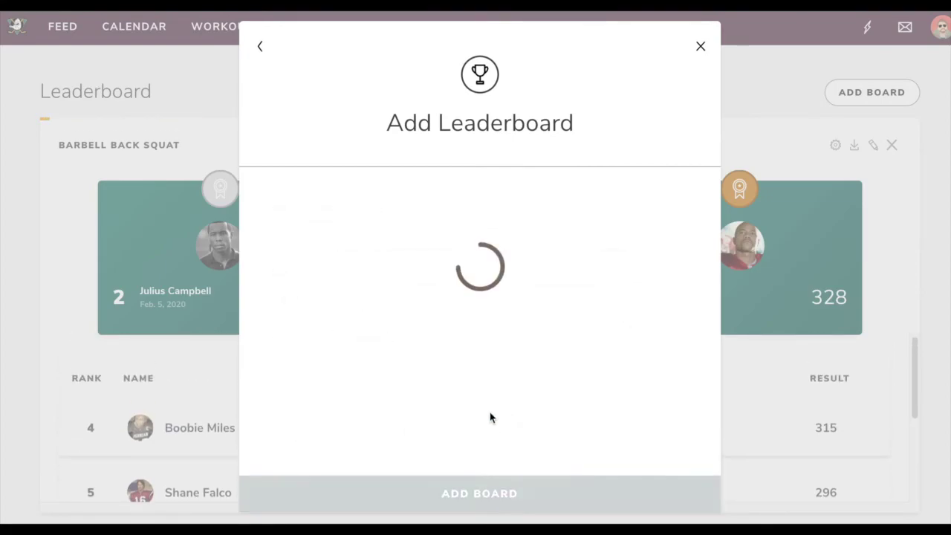